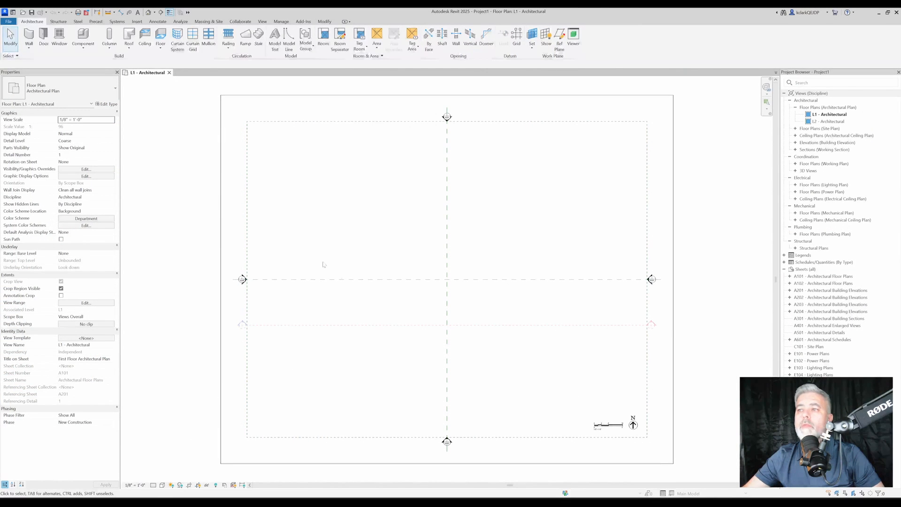
Draw a Storefront curtain wall about 45' long on the horizontal centre reference plane, crossing the vertical one, in the L1 plan.
left_click(29, 48)
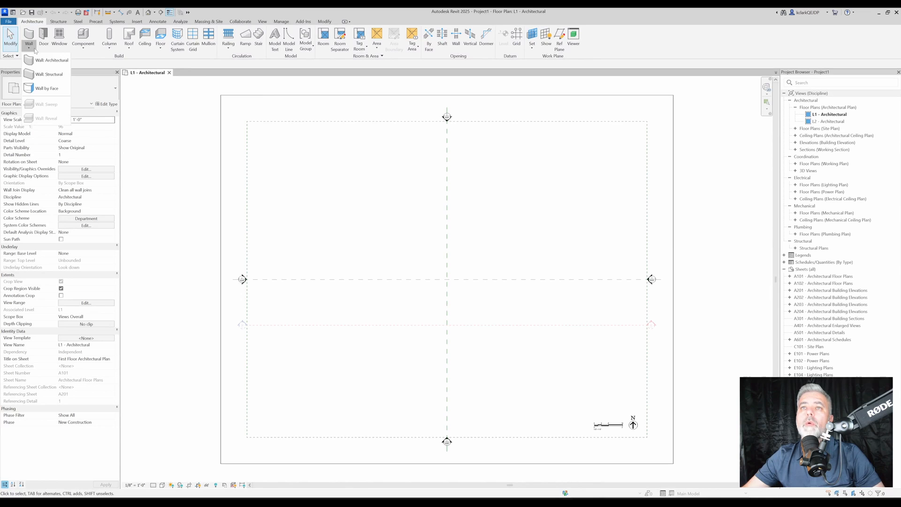
left_click(42, 59)
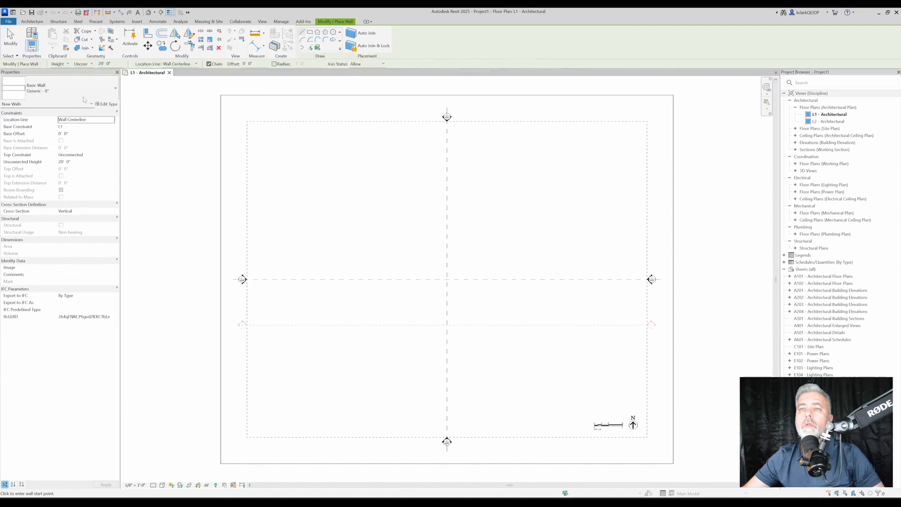
left_click(82, 94)
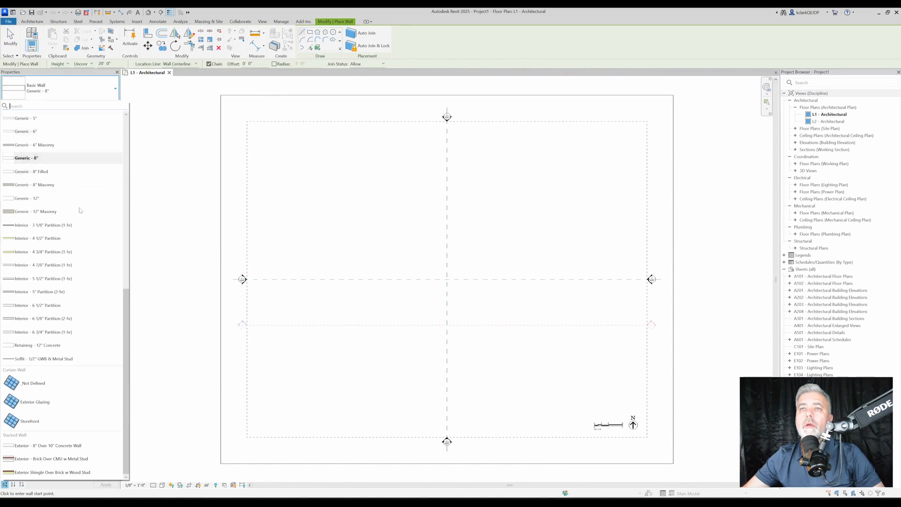
left_click(56, 421)
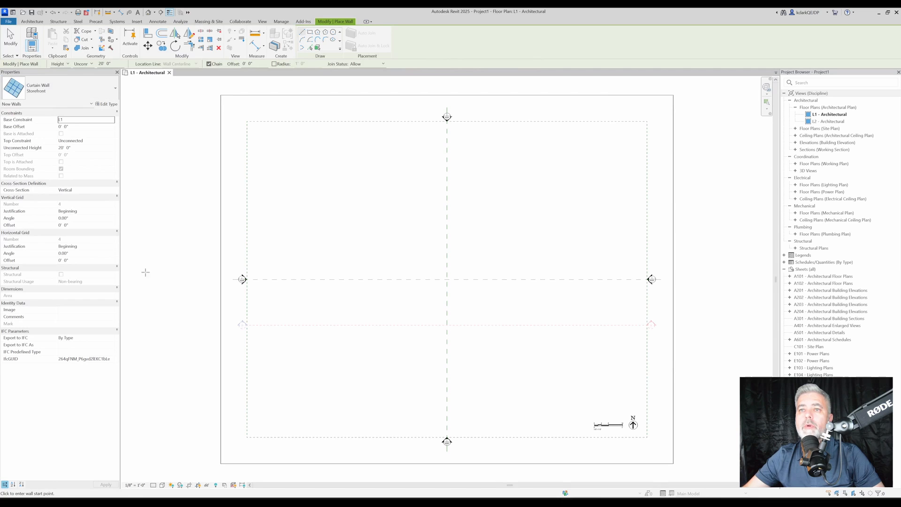
scroll(425, 280, "up", 4)
left_click(385, 277)
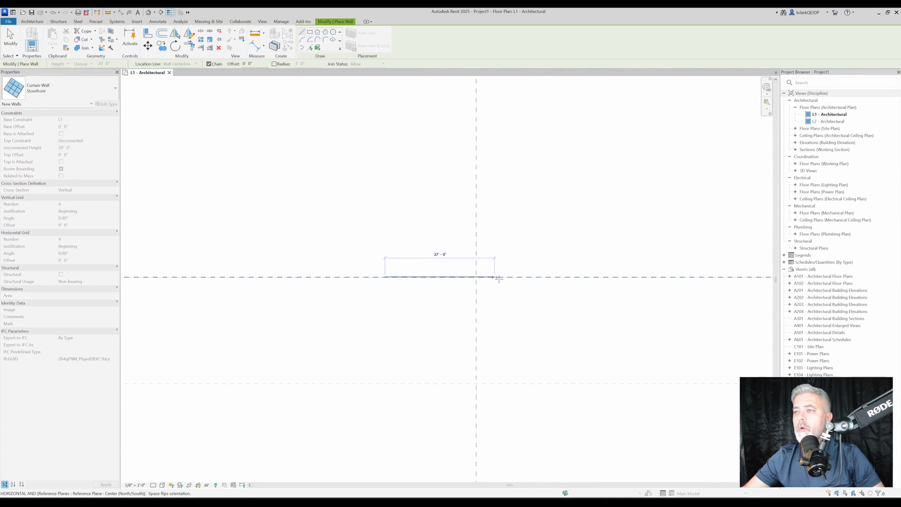
left_click(566, 276)
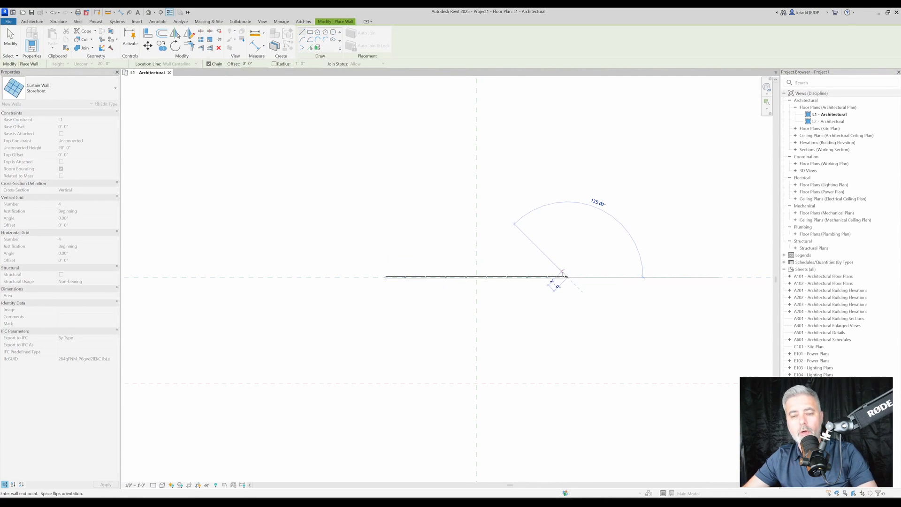
key("Escape")
key("Escape")
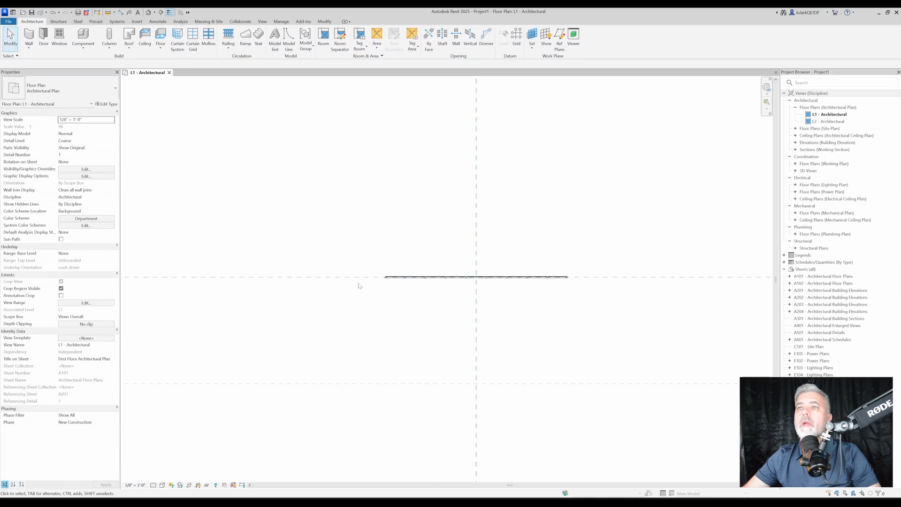
Open the South building elevation from its marker in the plan to show the curtain wall.
scroll(358, 283, "down", 3)
middle_click_drag(440, 327, 440, 272)
scroll(405, 356, "up", 2)
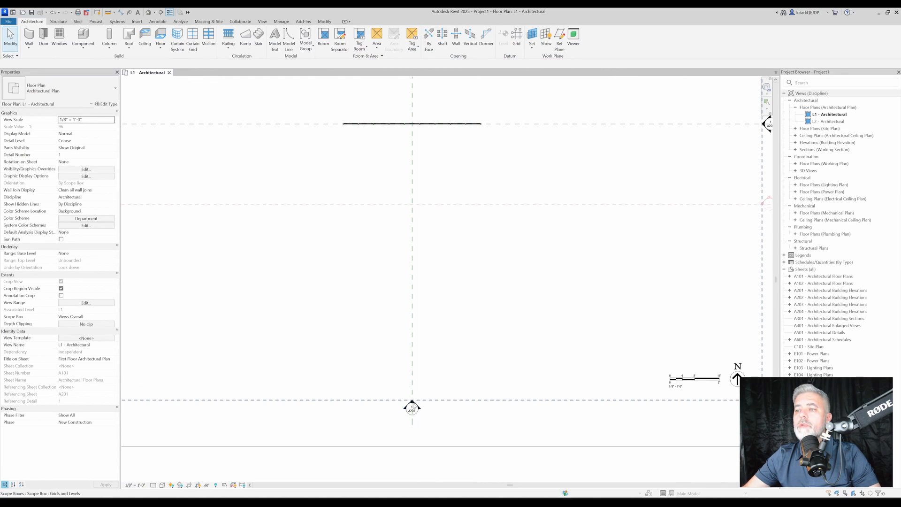
double_click(412, 406)
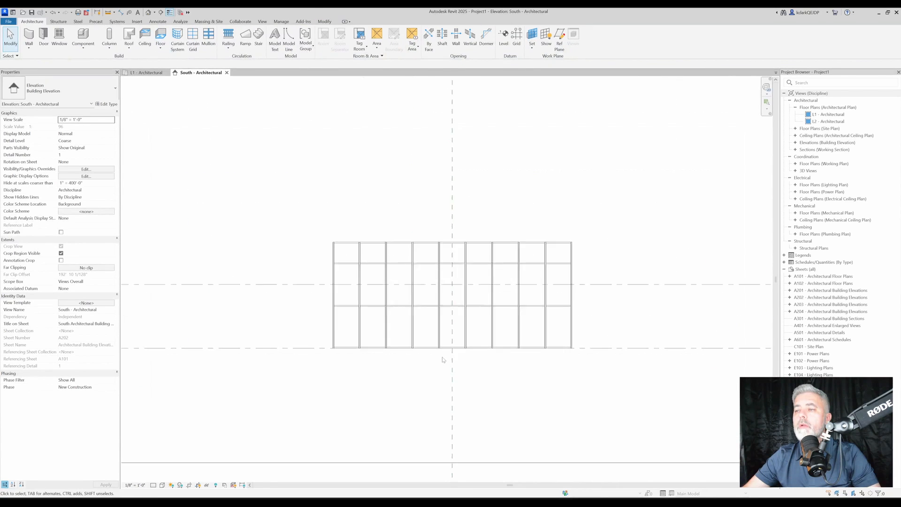
scroll(442, 360, "up", 4)
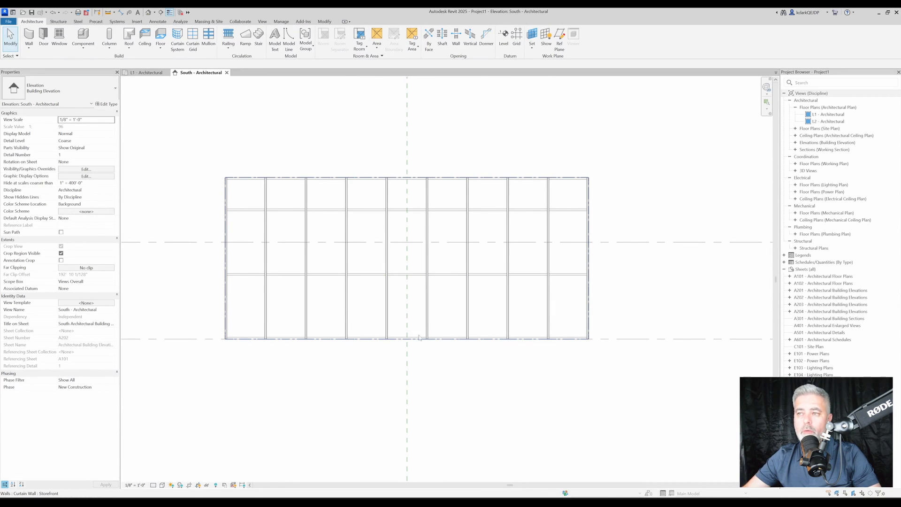
Set the South elevation's visual style to Consistent Colors.
left_click(162, 485)
left_click(193, 465)
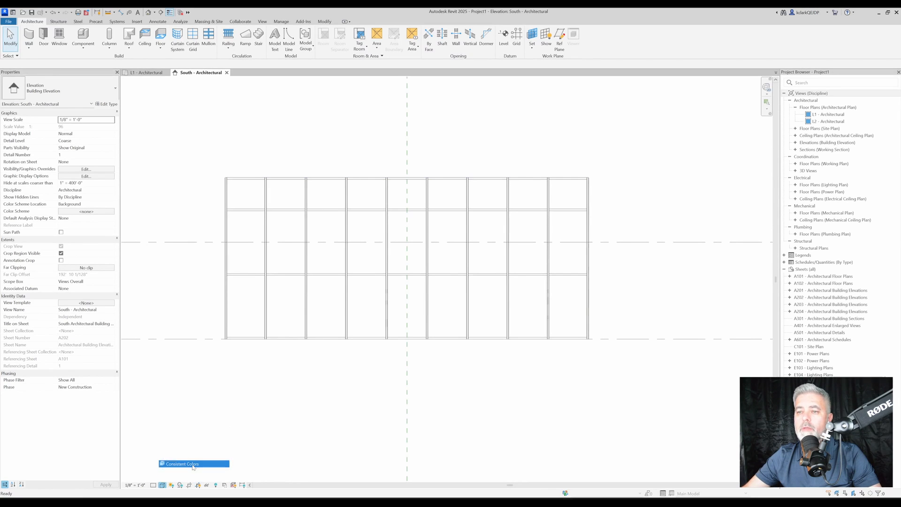
scroll(382, 341, "up", 3)
scroll(415, 319, "down", 2)
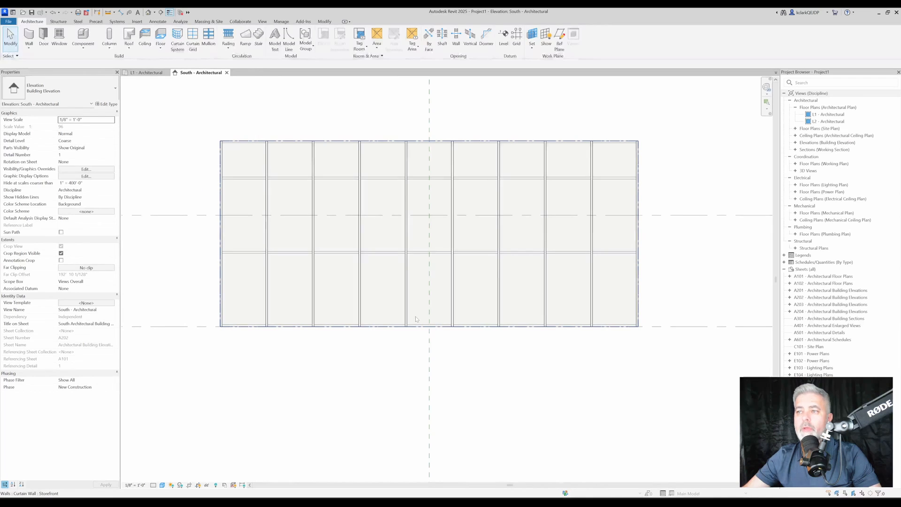
Select the whole curtain wall, and cycle the selection to the glazed panel in the middle of the lowest row.
left_click(415, 318)
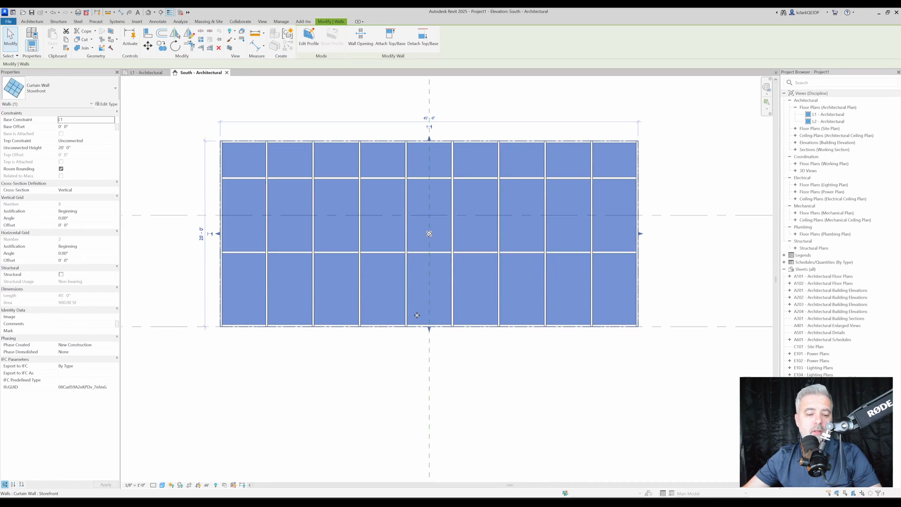
key("Tab")
left_click(417, 315)
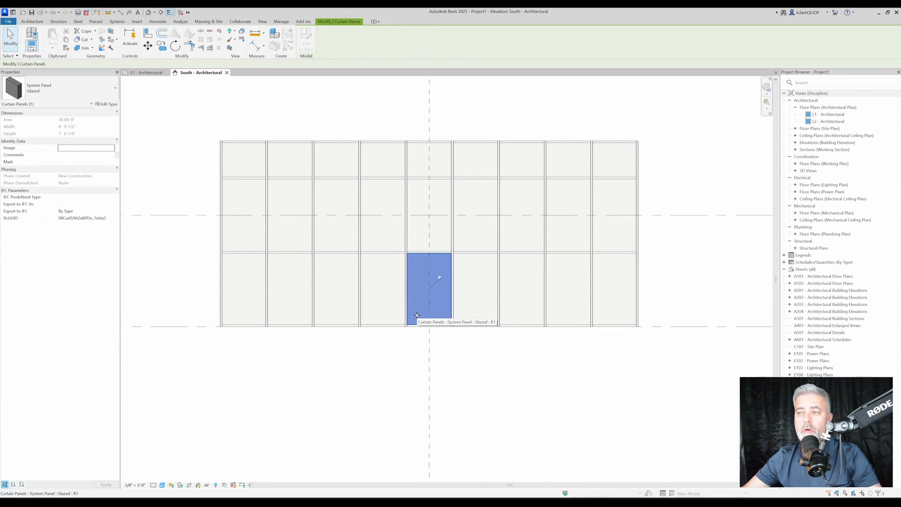
scroll(404, 316, "up", 4)
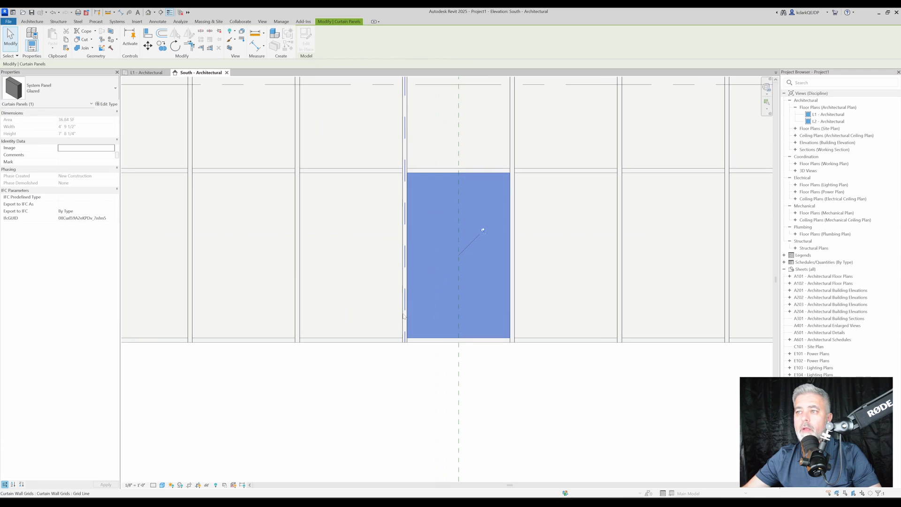
Select the vertical grid line beside the middle bottom panel, cycle the selection to its mullion, and clear the selection.
left_click(402, 316)
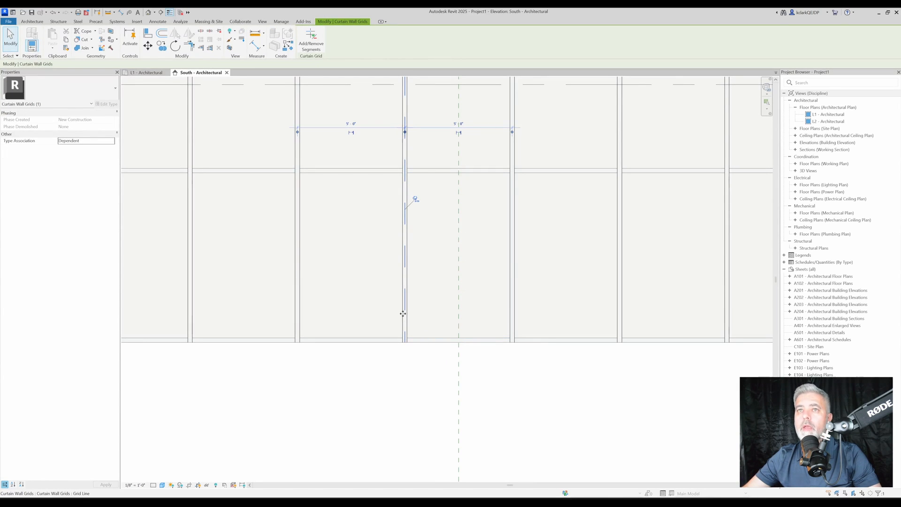
key("Tab")
key("Tab")
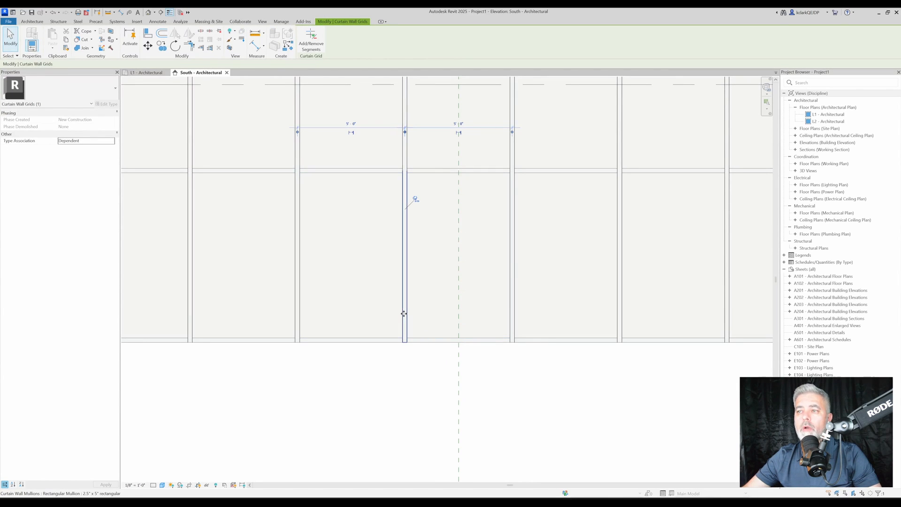
left_click(403, 313)
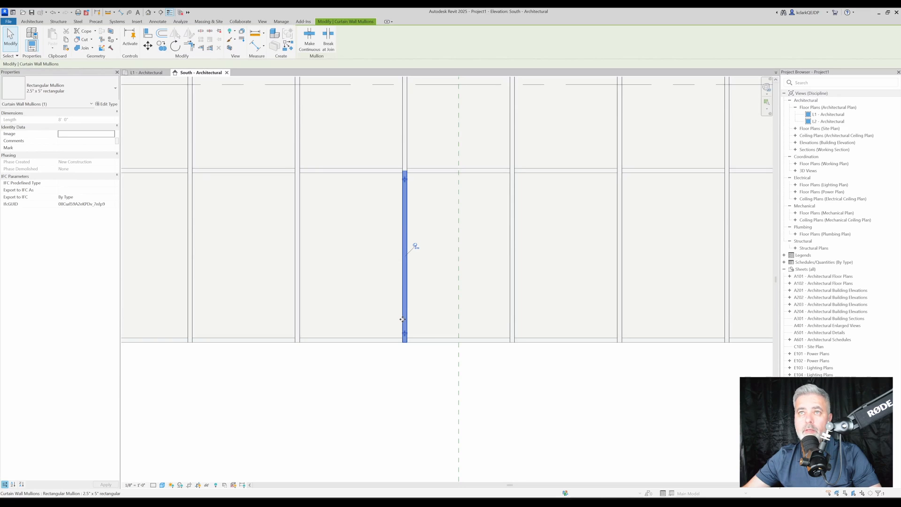
left_click(404, 374)
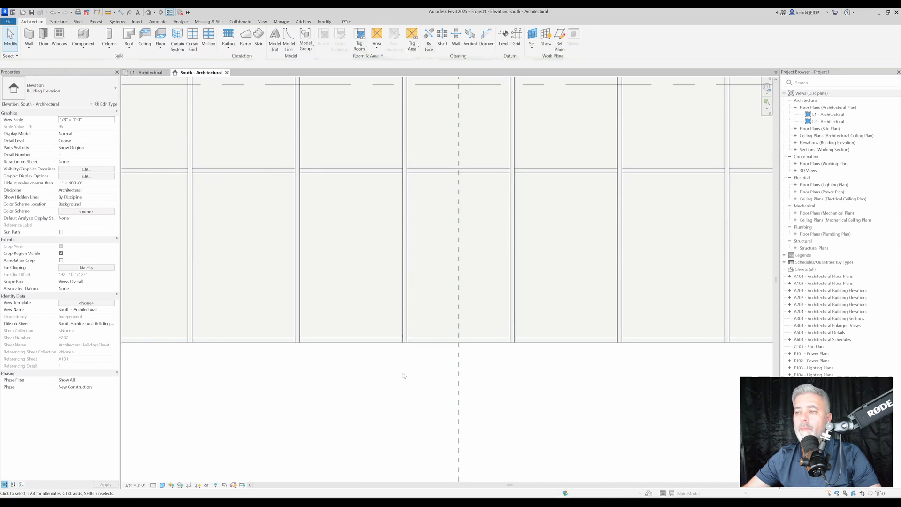
Unpin the glazed panel in the middle of the curtain wall's lowest row.
key("Tab")
left_click(444, 307)
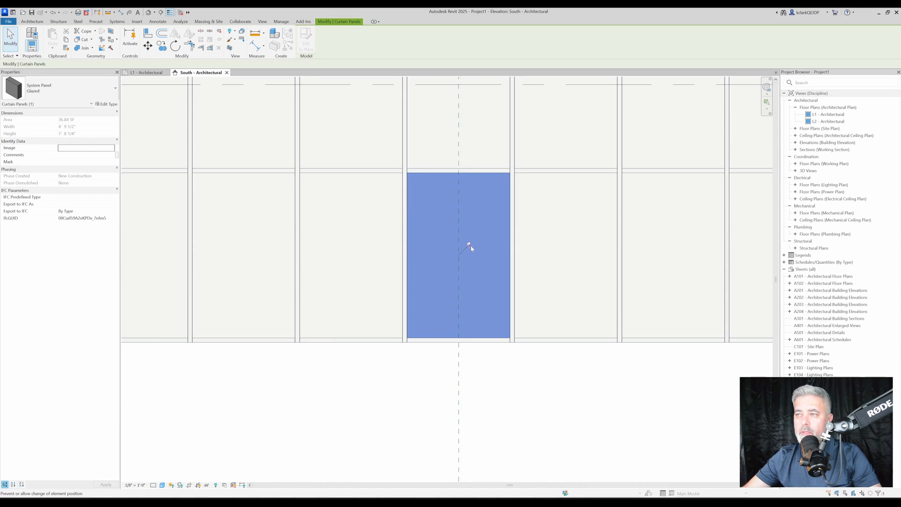
left_click(470, 244)
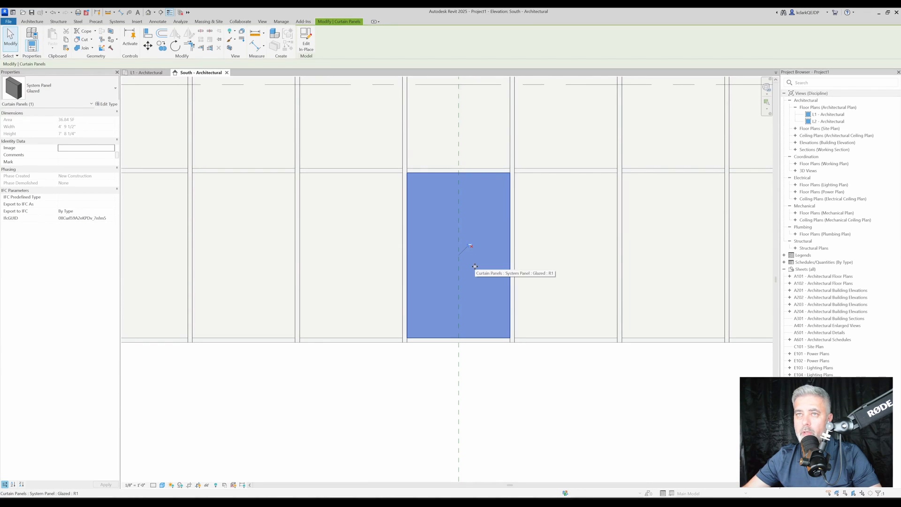
Look through the types available for the unpinned panel and leave its type as it is.
left_click(65, 83)
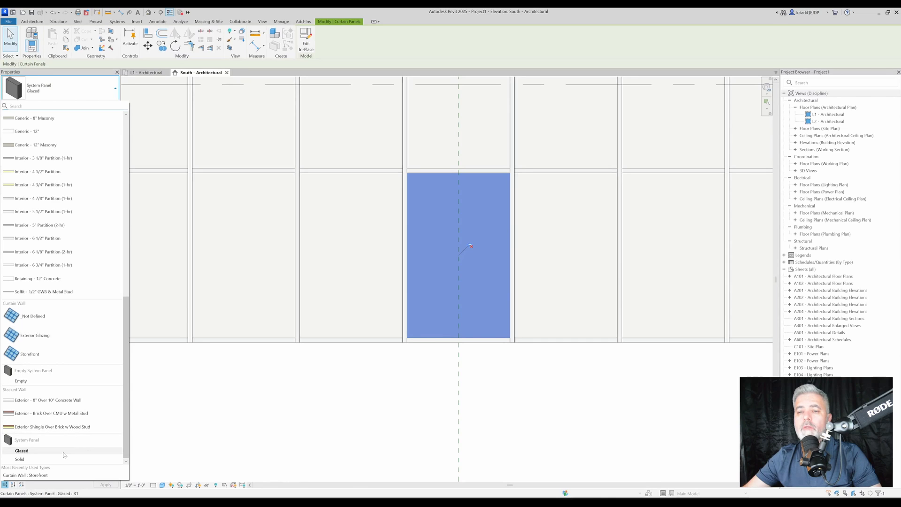
scroll(49, 347, "up", 5)
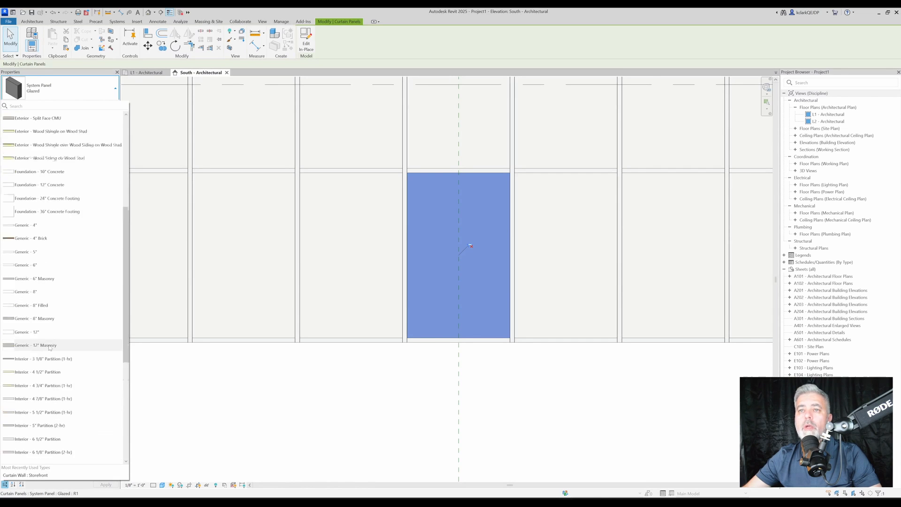
scroll(49, 346, "down", 5)
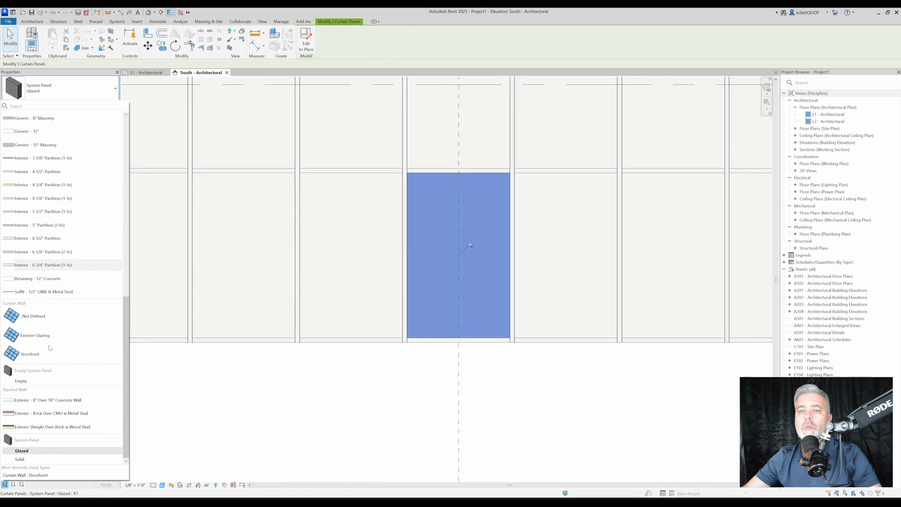
left_click(184, 402)
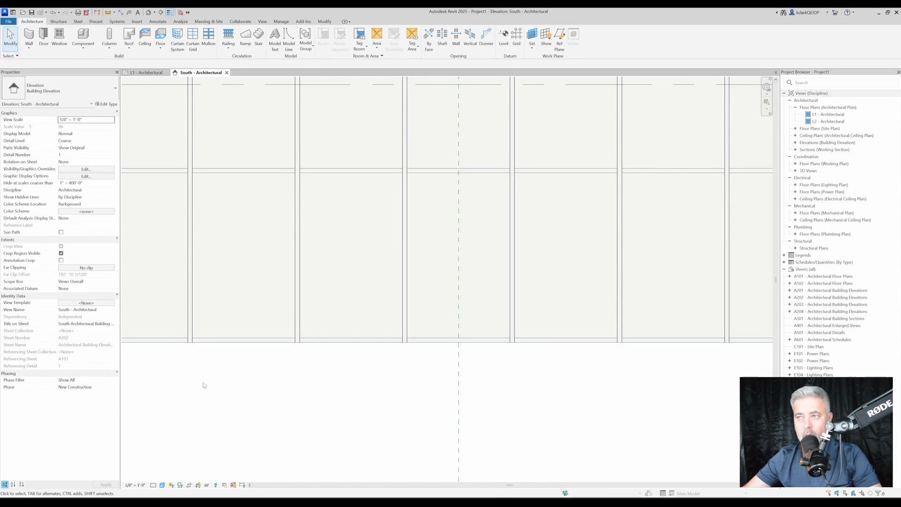
Start loading a door family from the Door tool and browse to the Doors folder of the US family library.
left_click(138, 22)
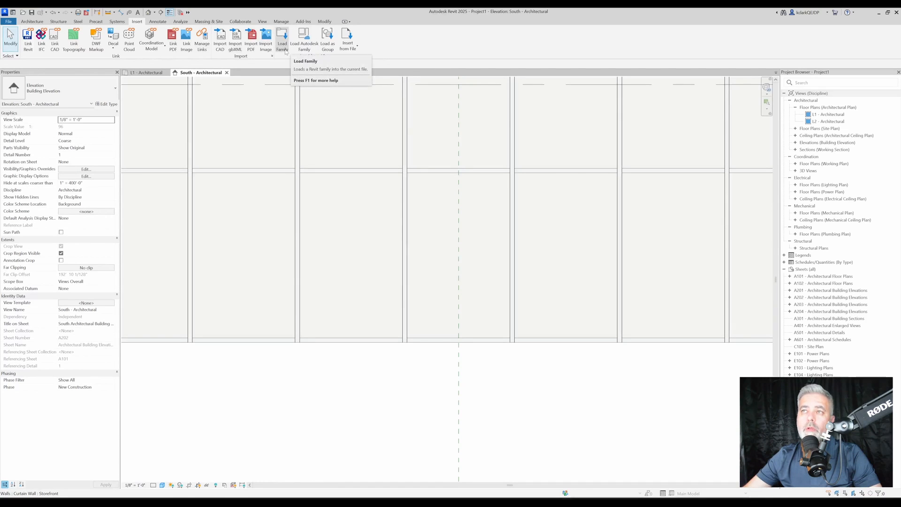
left_click(38, 22)
left_click(47, 42)
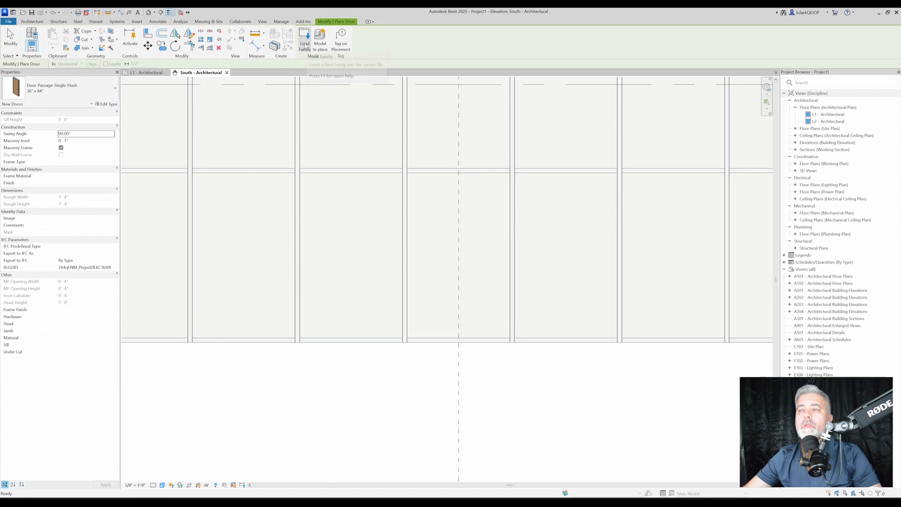
left_click(305, 45)
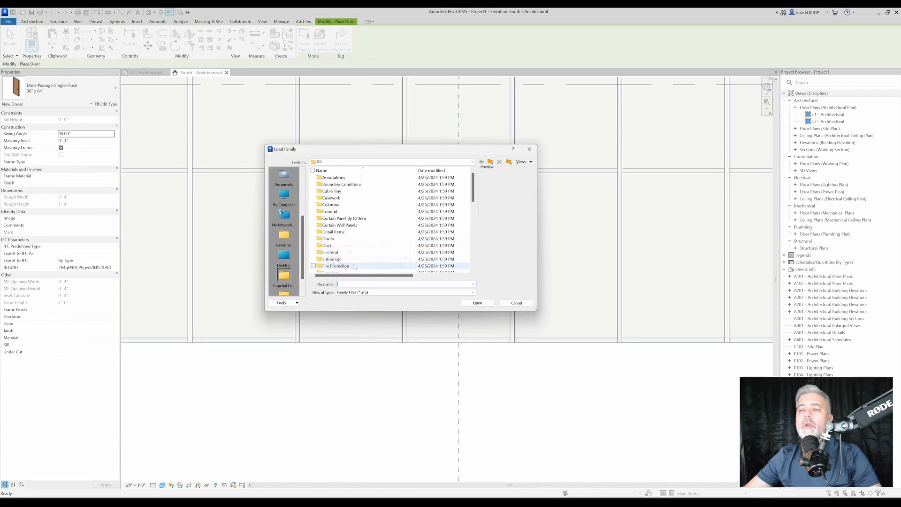
left_click_drag(302, 239, 303, 279)
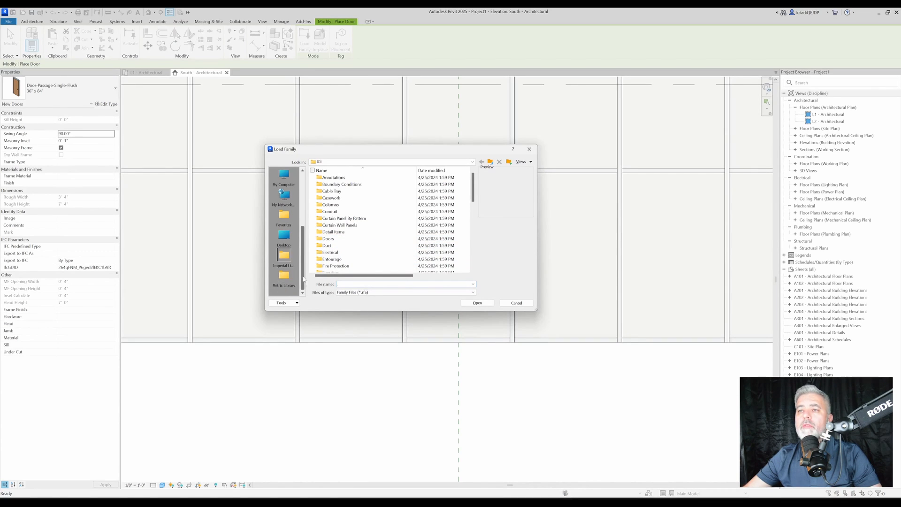
double_click(328, 239)
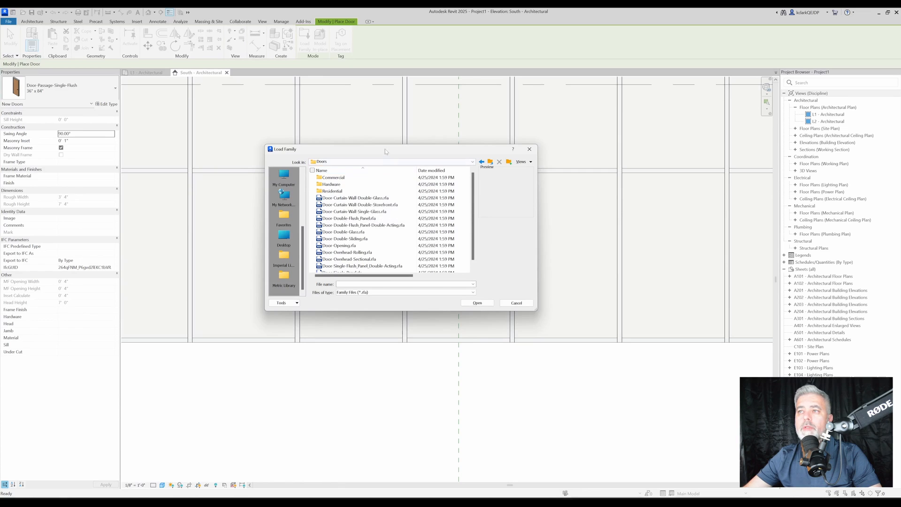
Preview the Door-Curtain-Wall Double-Glass, Double-Storefront and Single-Glass families, and leave without loading or placing a door.
left_click(391, 199)
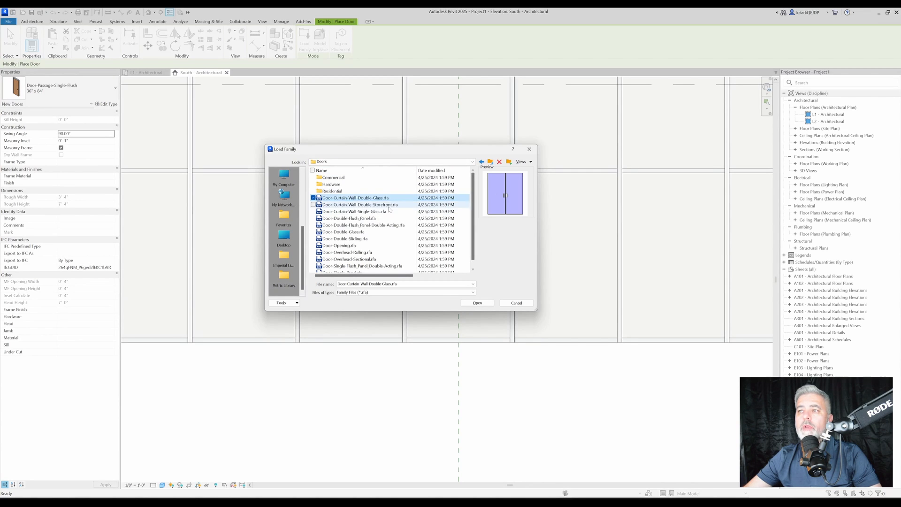
left_click(385, 205)
left_click(381, 211)
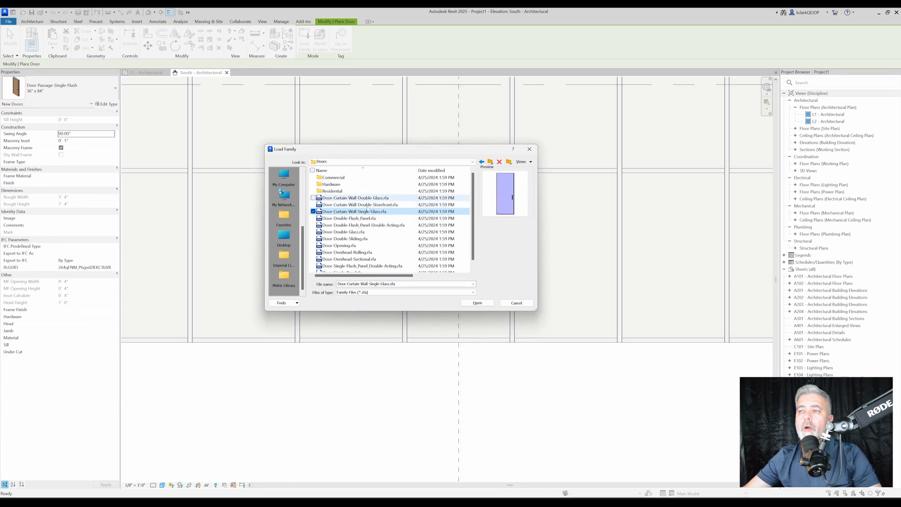
left_click(503, 302)
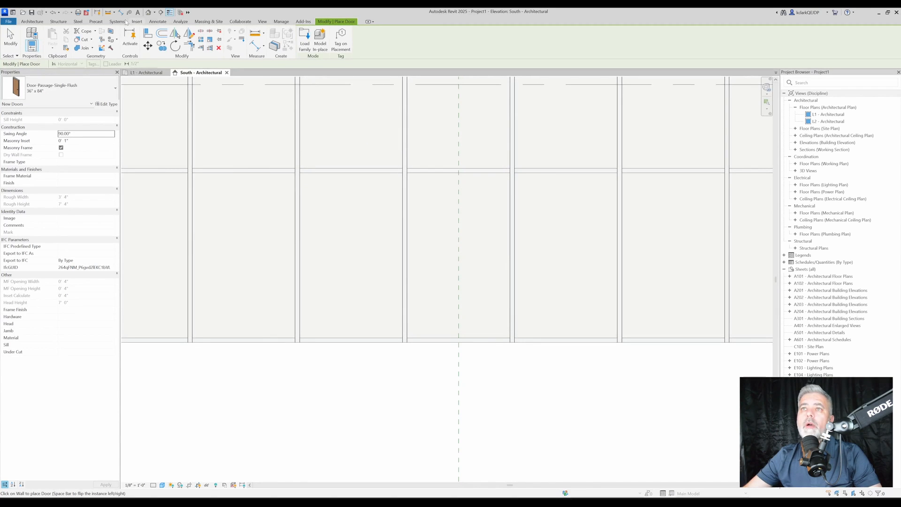
left_click(10, 37)
Load the Door-Curtain-Wall-Double-Storefront family from the Doors category of the Autodesk family library.
left_click(137, 22)
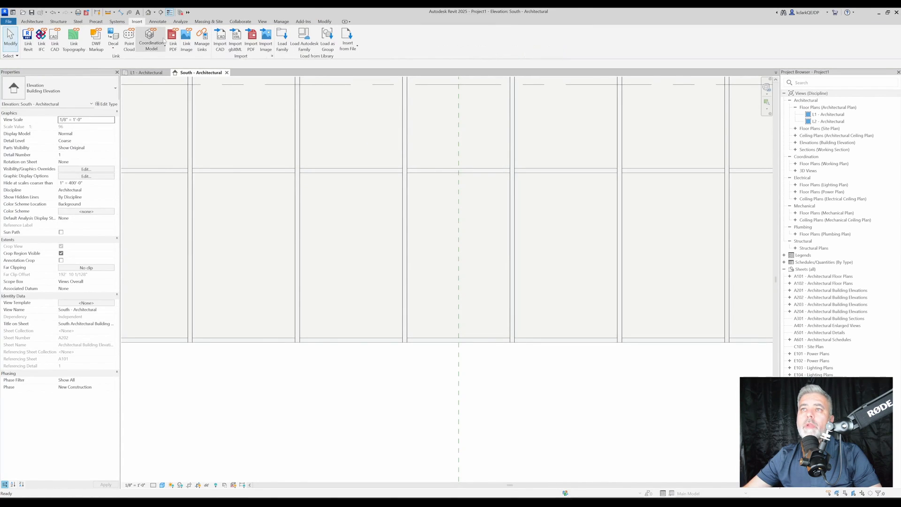
left_click(311, 48)
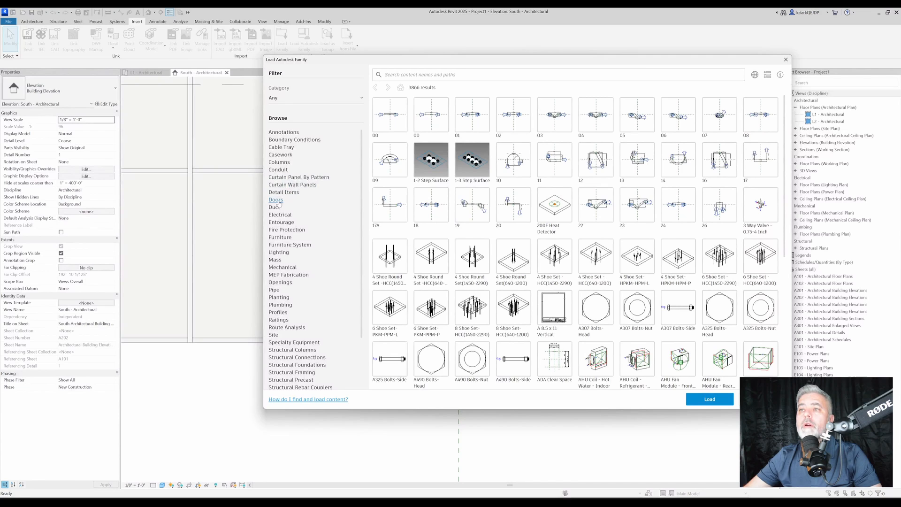
left_click(276, 200)
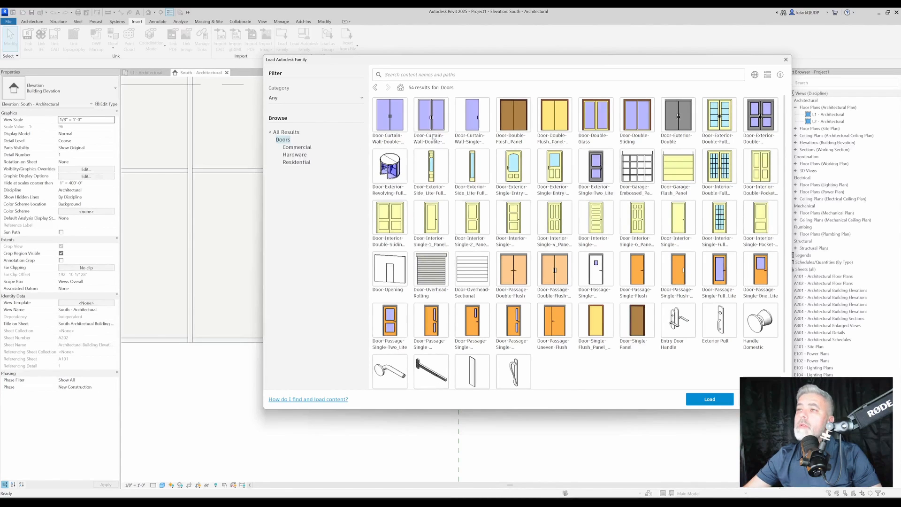
left_click(419, 109)
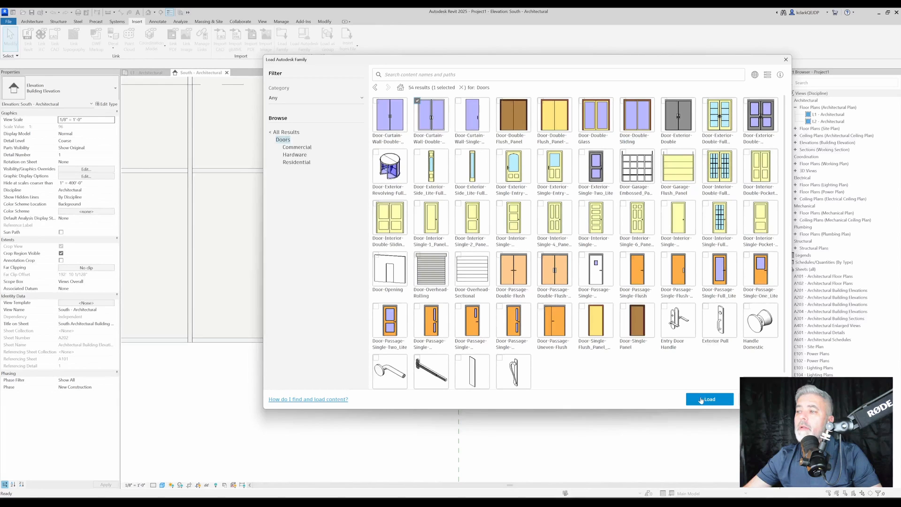
left_click(701, 399)
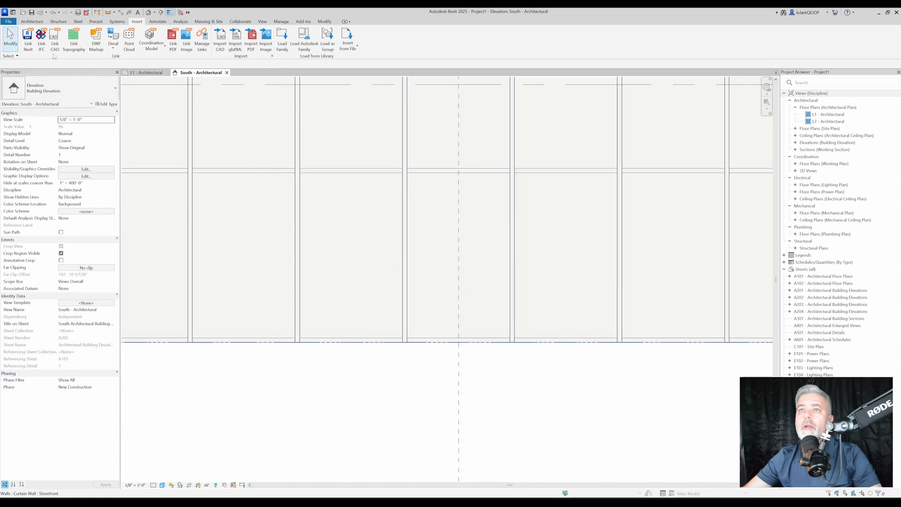
left_click(10, 38)
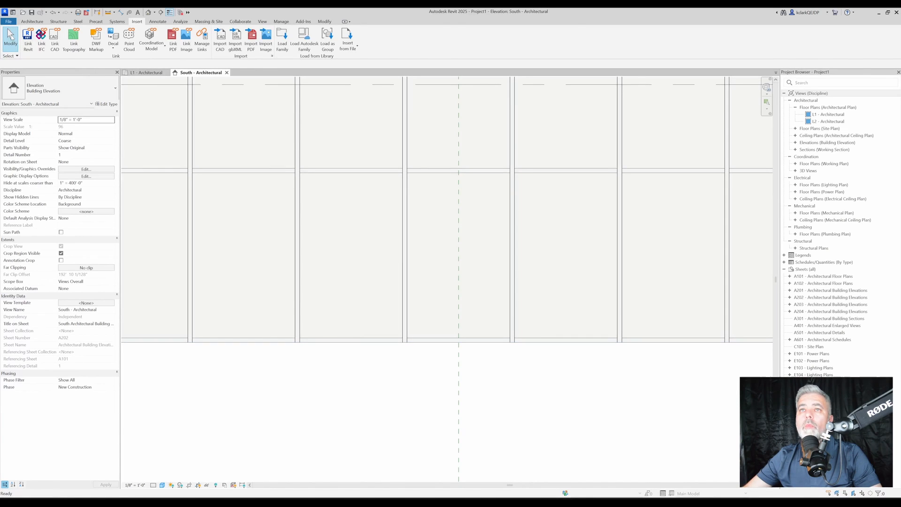
Look through the door types offered by the Door tool and leave it without placing a door.
left_click(32, 21)
left_click(46, 38)
left_click(52, 88)
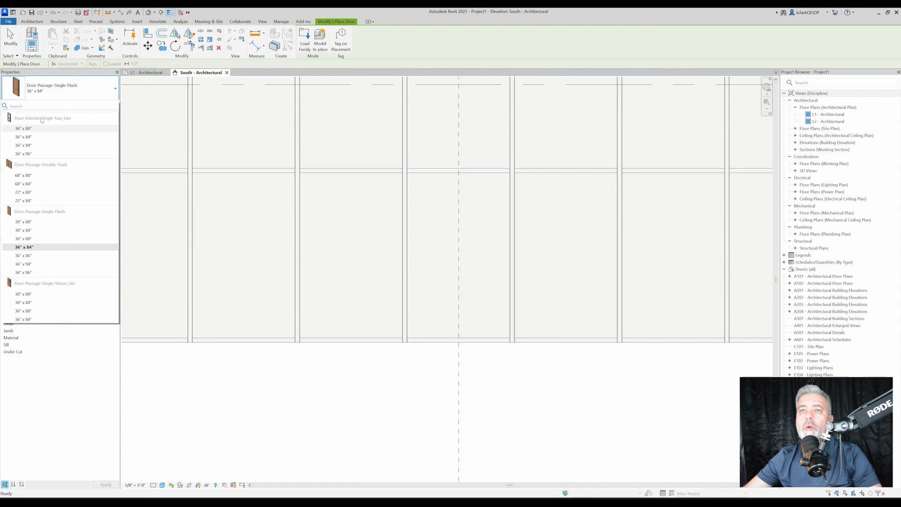
left_click(9, 37)
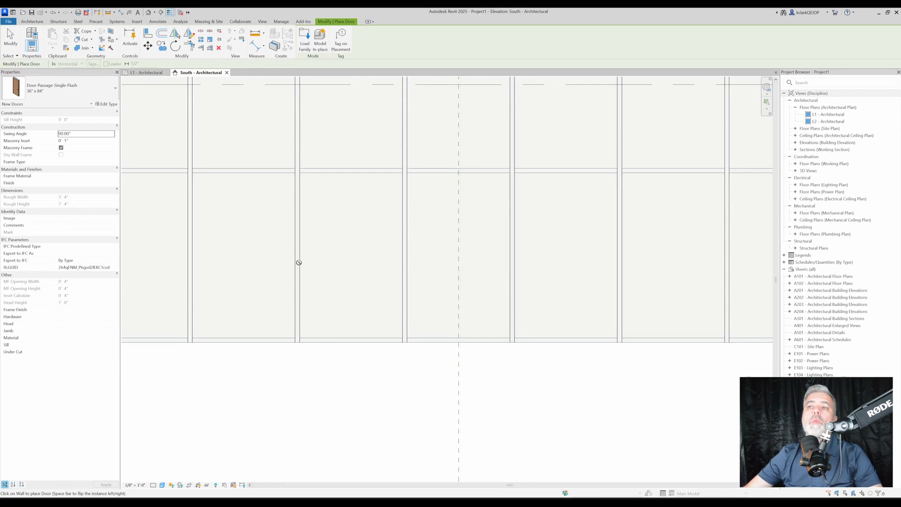
left_click(10, 37)
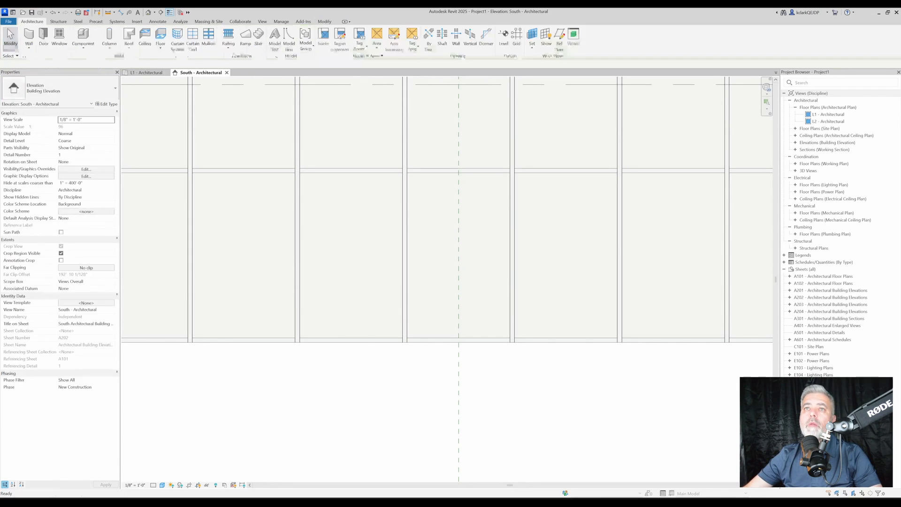
Change the unpinned glazed panel in the middle of the curtain wall's lowest row to Door-Curtain-Wall-Double-Storefront.
key("Tab")
left_click(442, 322)
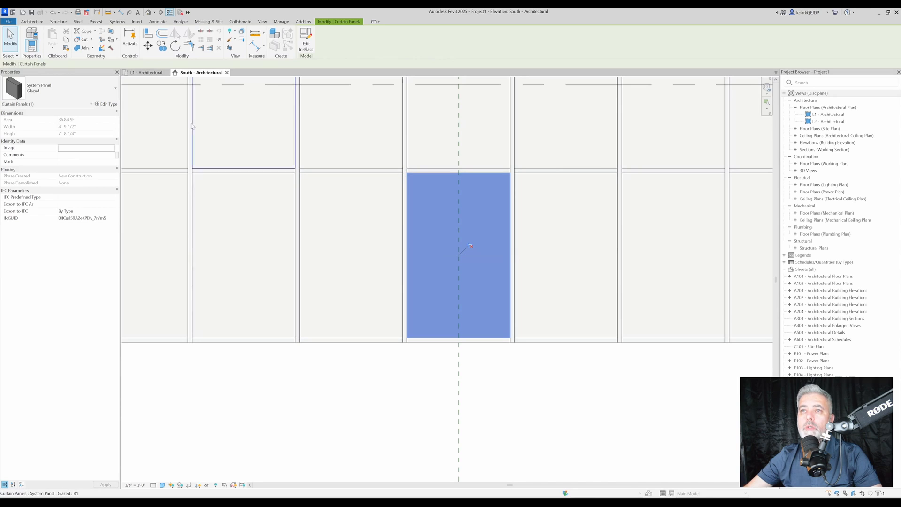
left_click(56, 88)
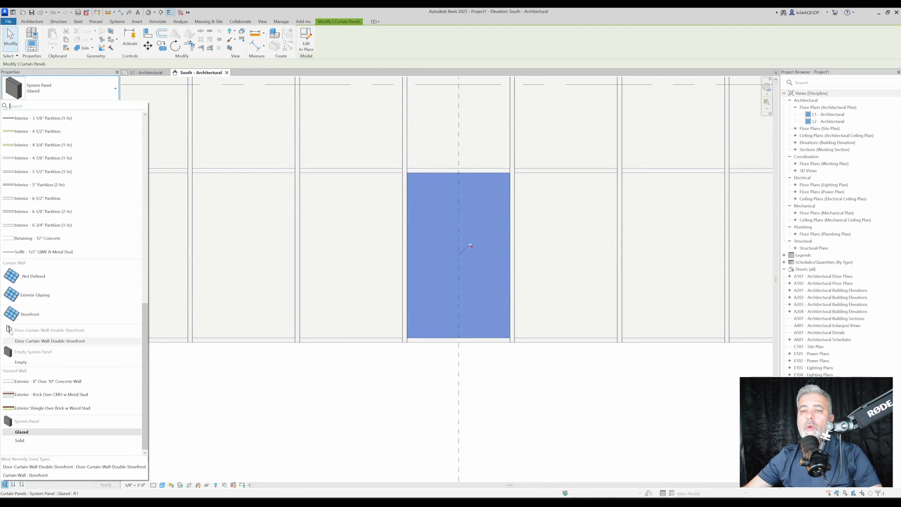
left_click(28, 340)
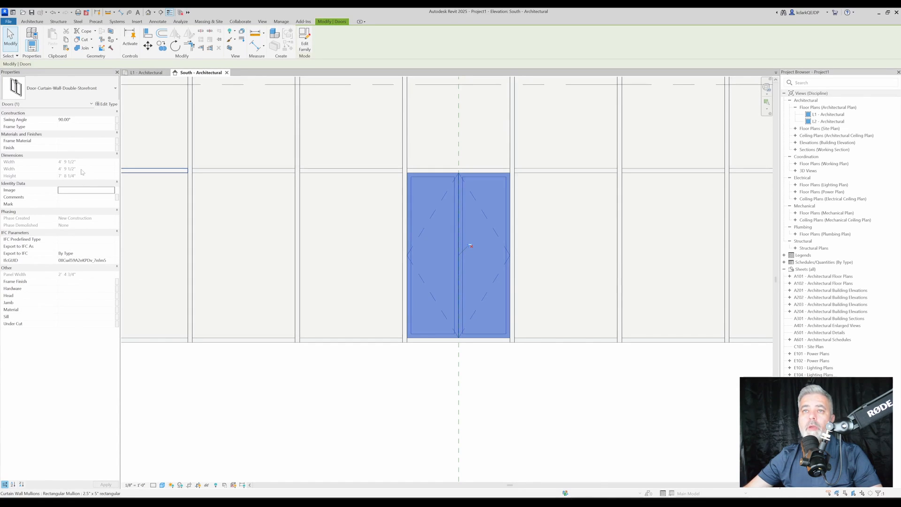
left_click(11, 38)
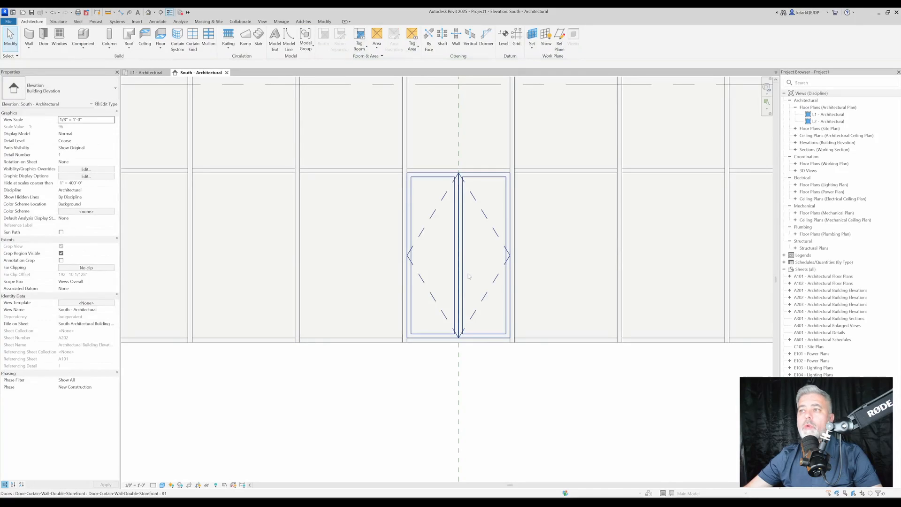
Pin the double storefront door panel, then reselect the panel in that opening and unpin it.
left_click(477, 285)
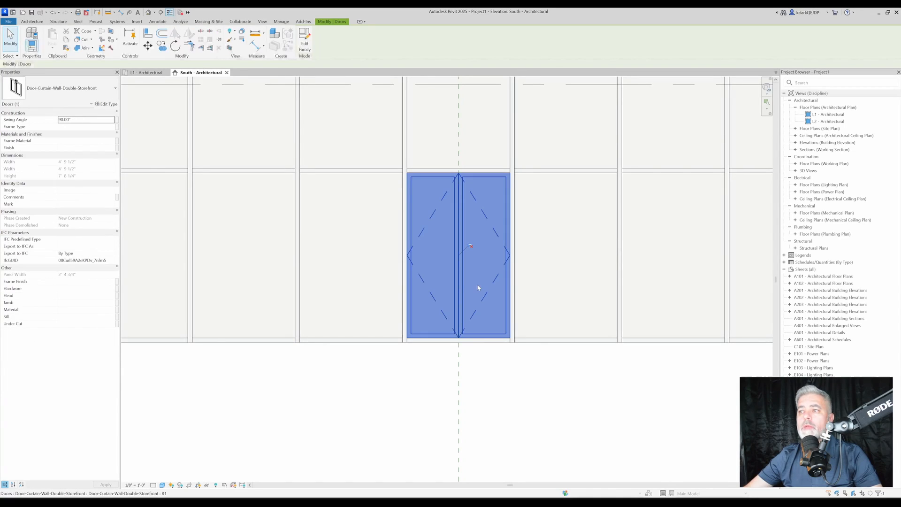
left_click(468, 246)
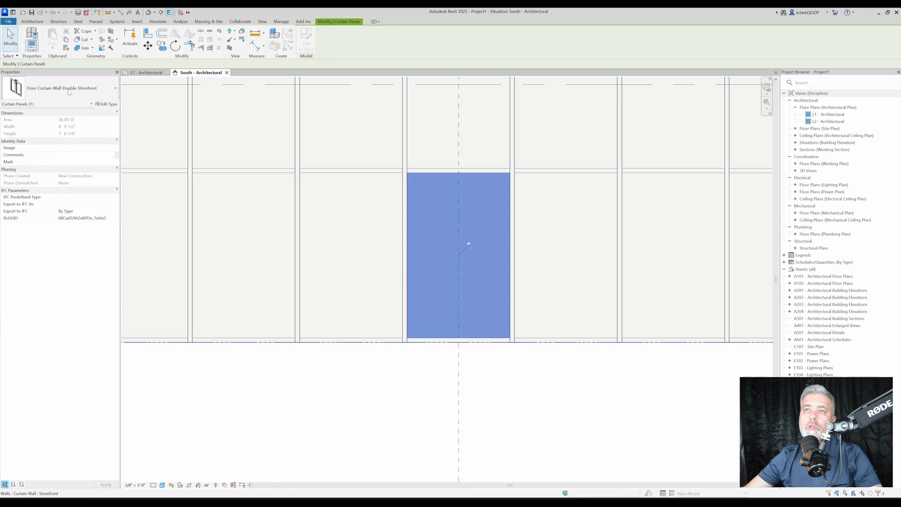
key("Escape")
left_click(438, 312)
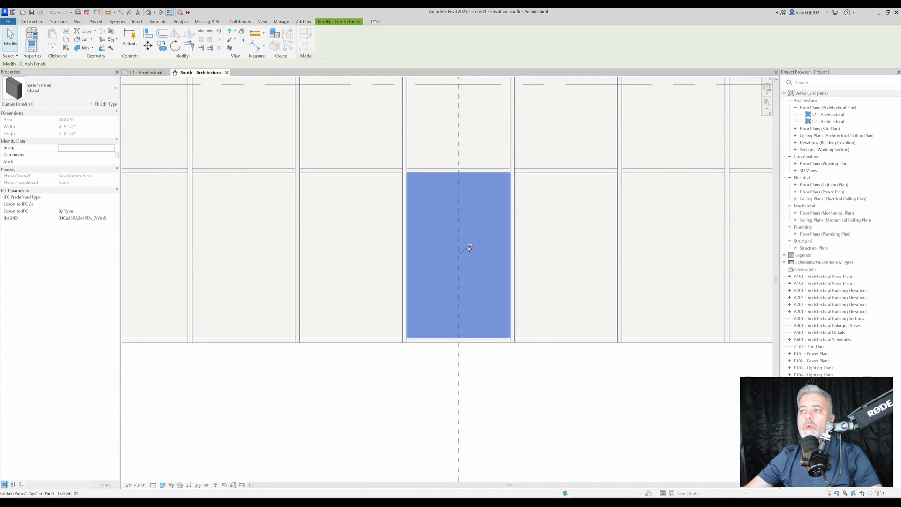
Set the unpinned middle panel's type to Door-Curtain-Wall-Double-Storefront again and deselect it.
left_click(86, 85)
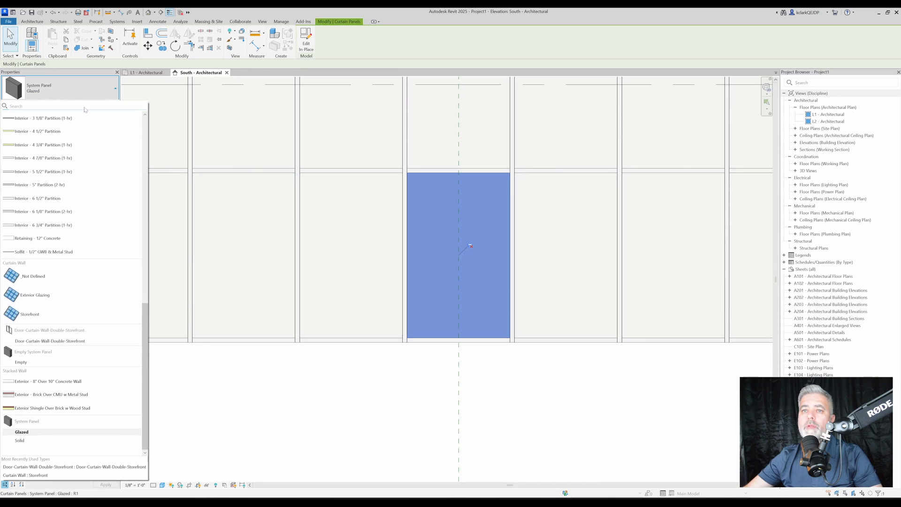
left_click(54, 341)
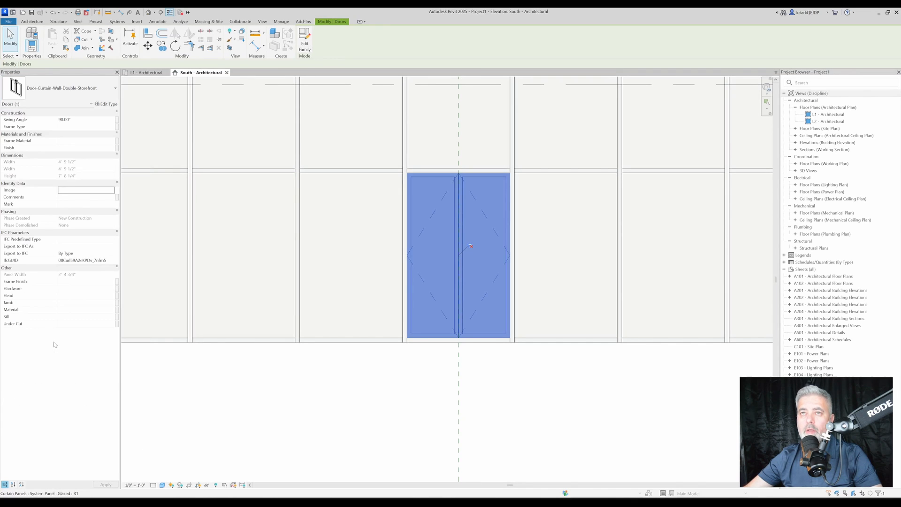
left_click(392, 392)
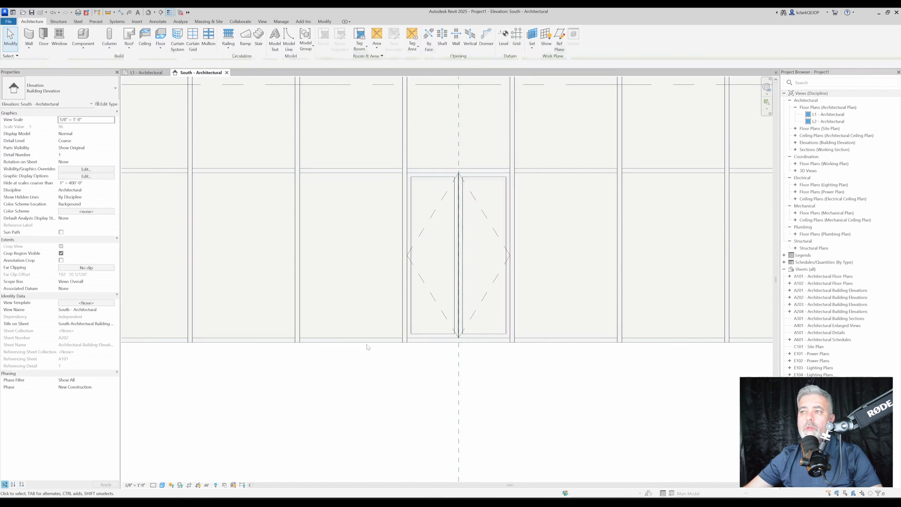
Unpin the glazed panel directly left of the double door and change its type to the basic wall Generic - 4" Brick.
key("Tab")
left_click(361, 315)
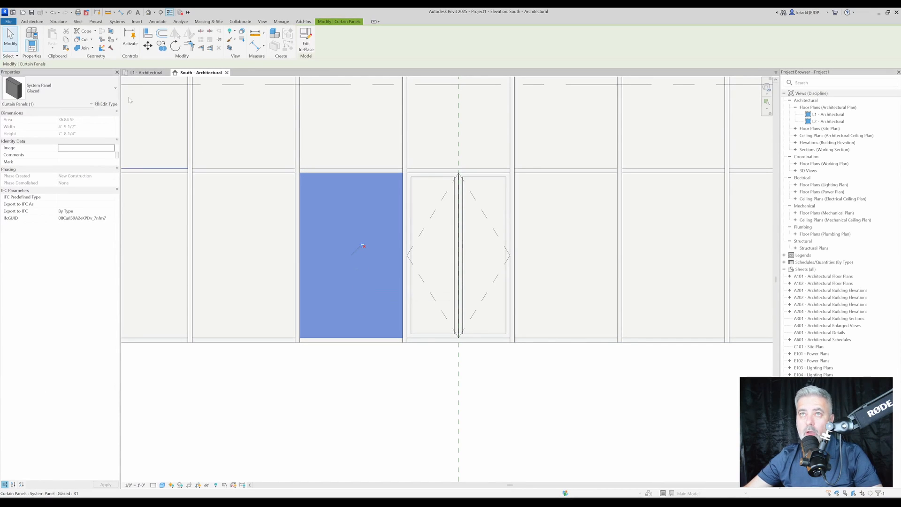
left_click(89, 92)
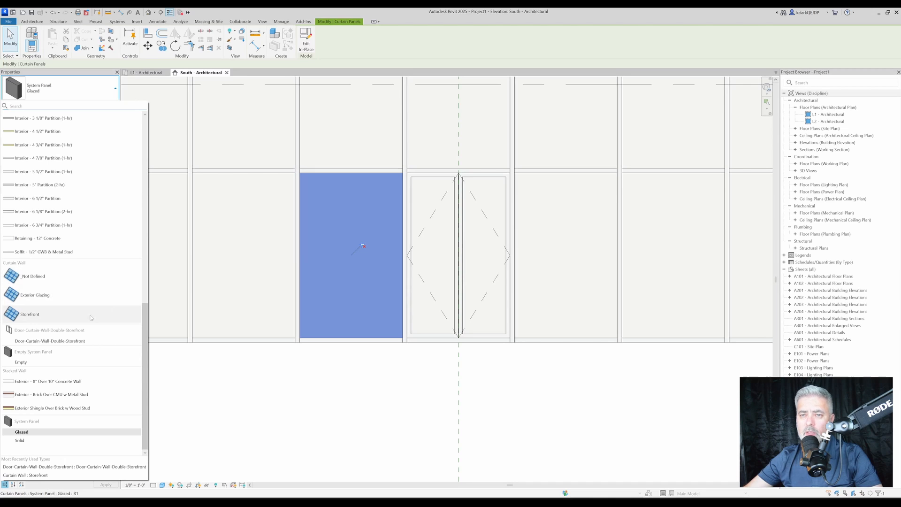
scroll(89, 322, "up", 10)
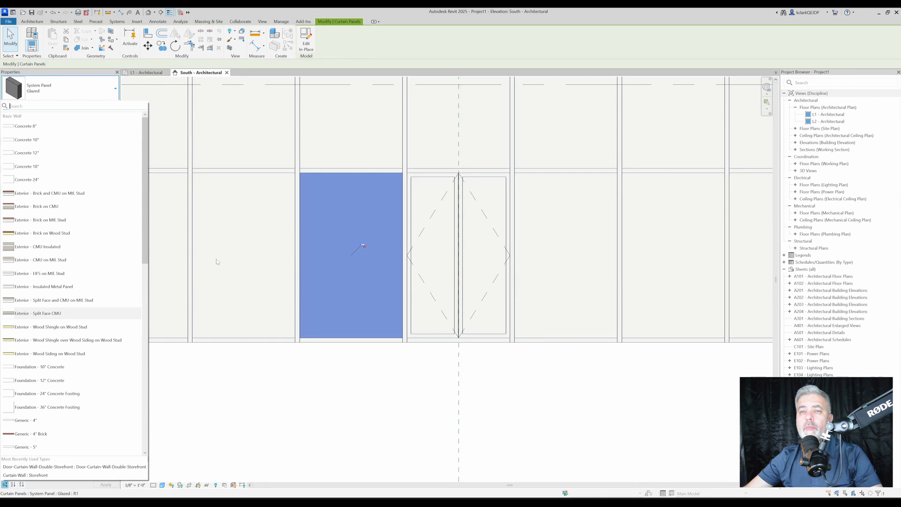
scroll(45, 346, "down", 10)
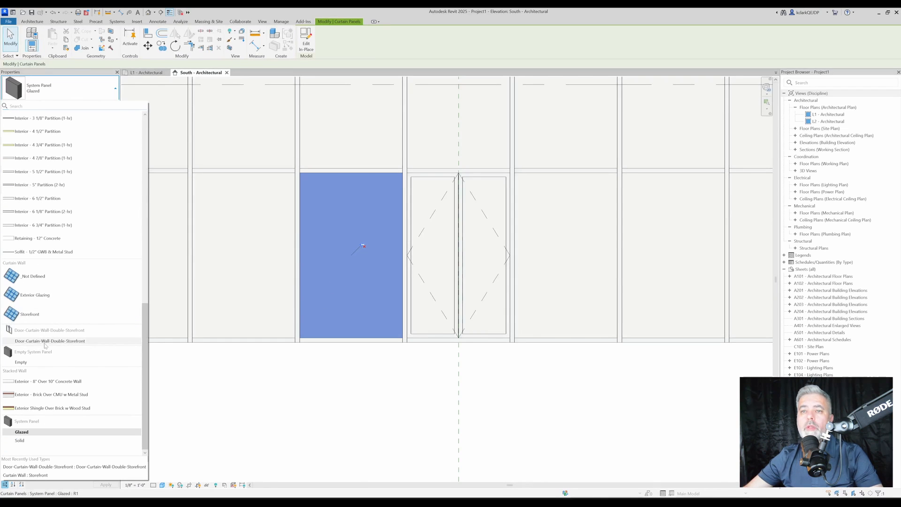
mouse_move(46, 346)
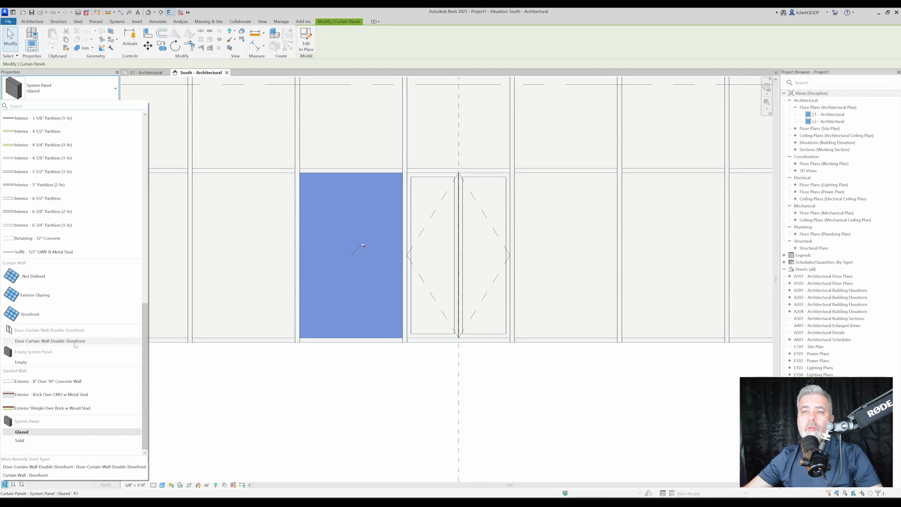
scroll(84, 363, "up", 7)
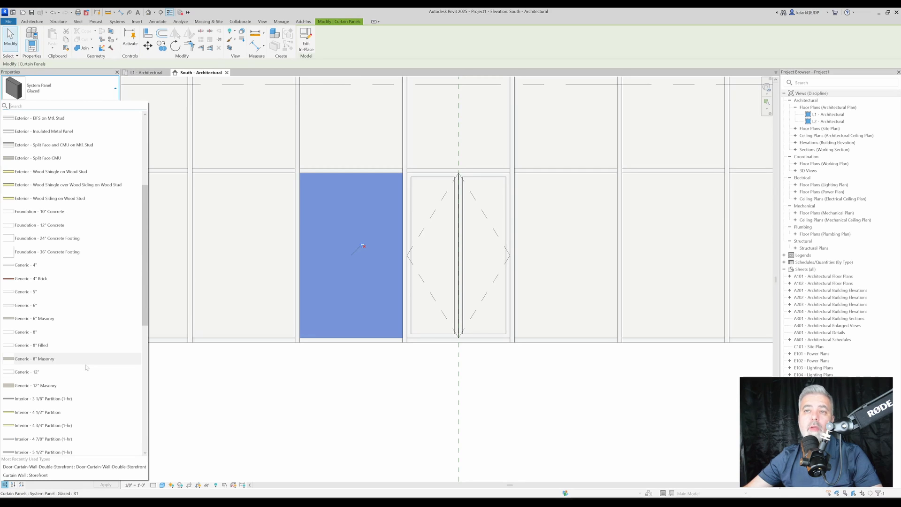
scroll(86, 367, "up", 4)
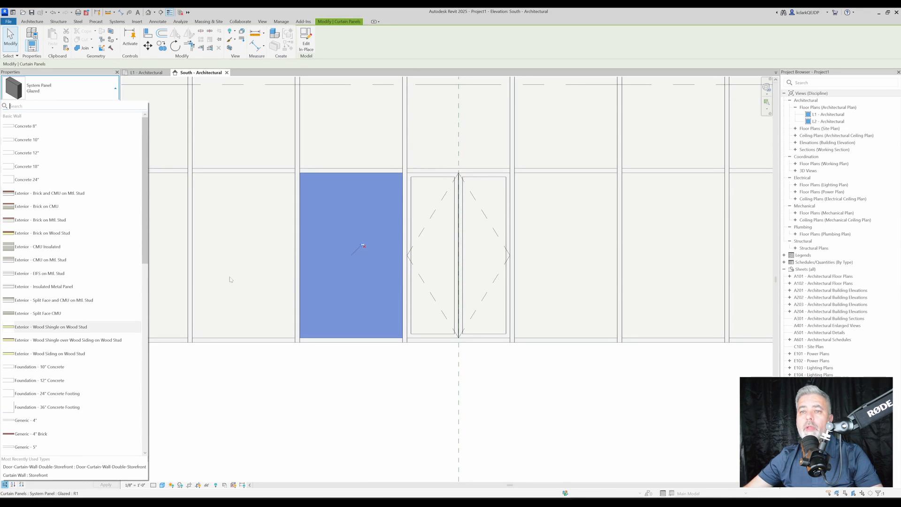
scroll(95, 265, "down", 8)
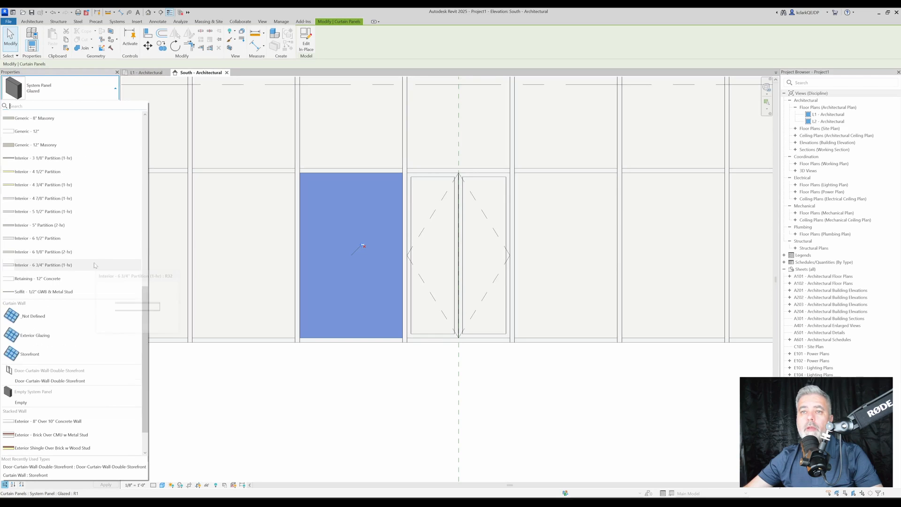
scroll(64, 195, "up", 3)
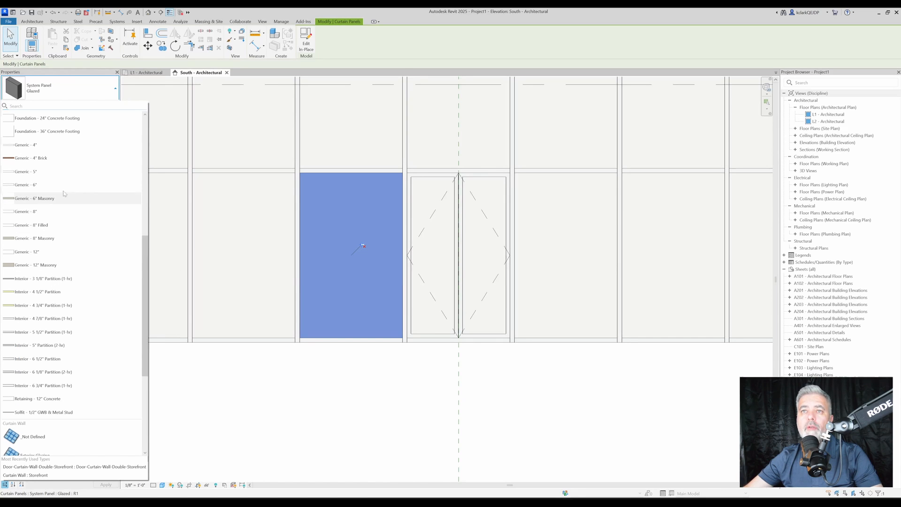
left_click(46, 158)
left_click(293, 364)
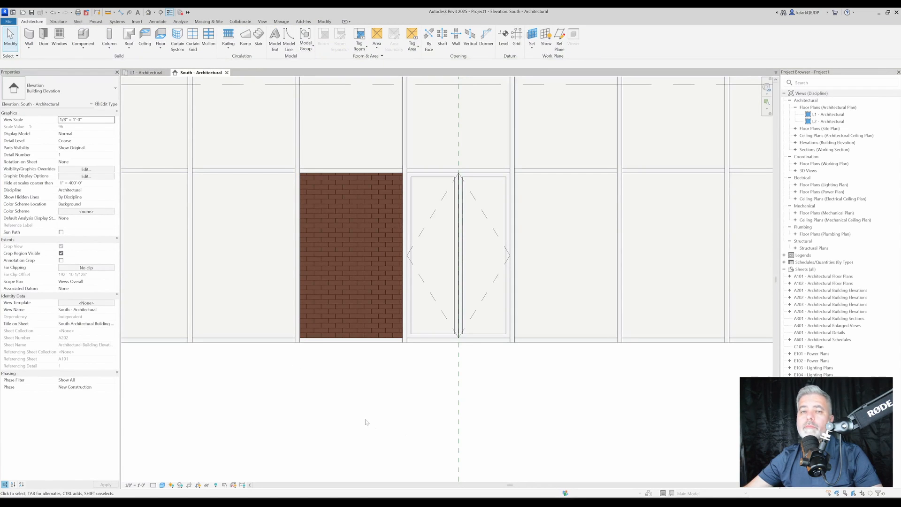